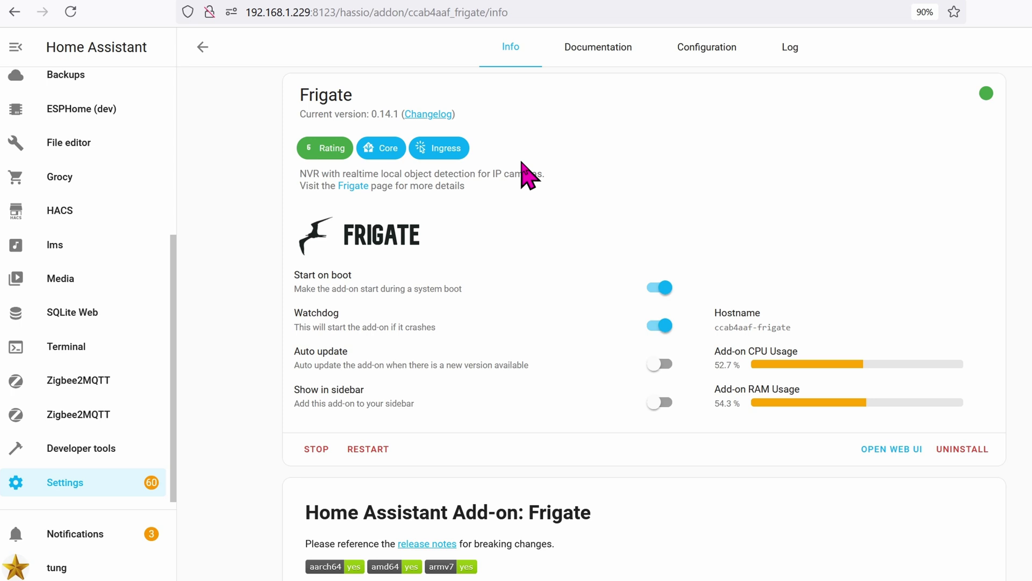
Include the Frigate 0.12.1 add-on in the partial backup restore, then close the backup details.
key(alt+Left)
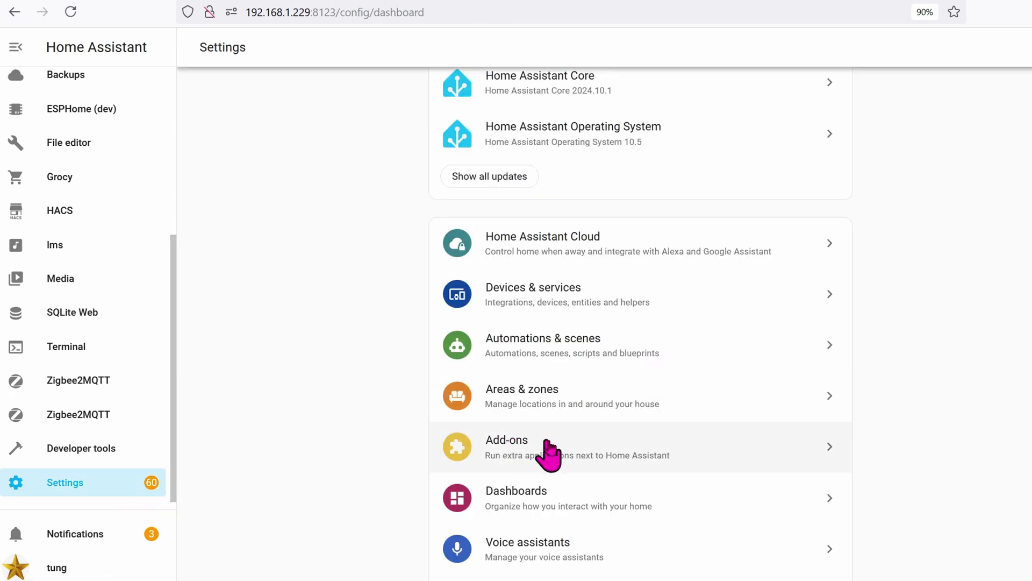
click(583, 452)
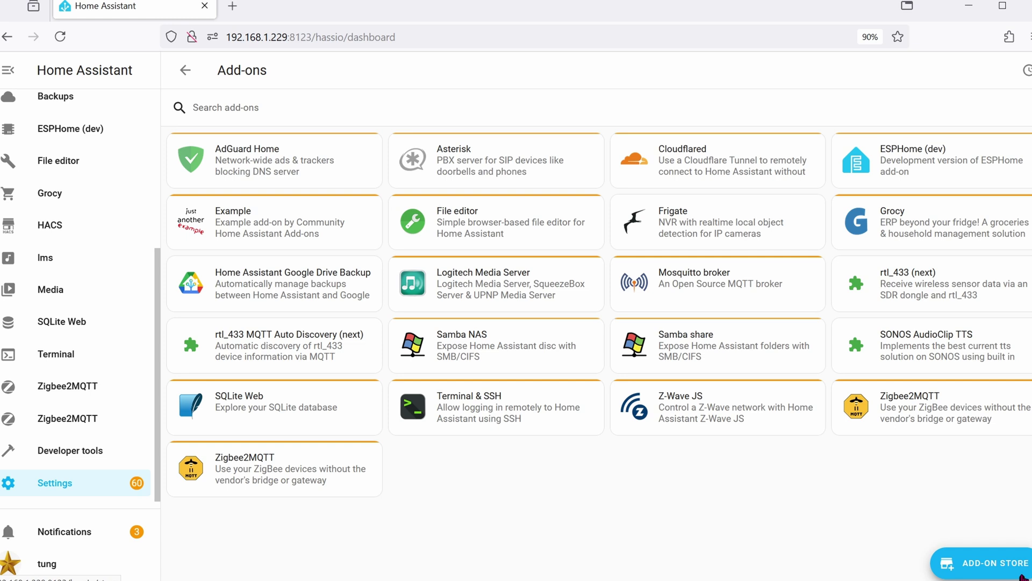
click(1021, 574)
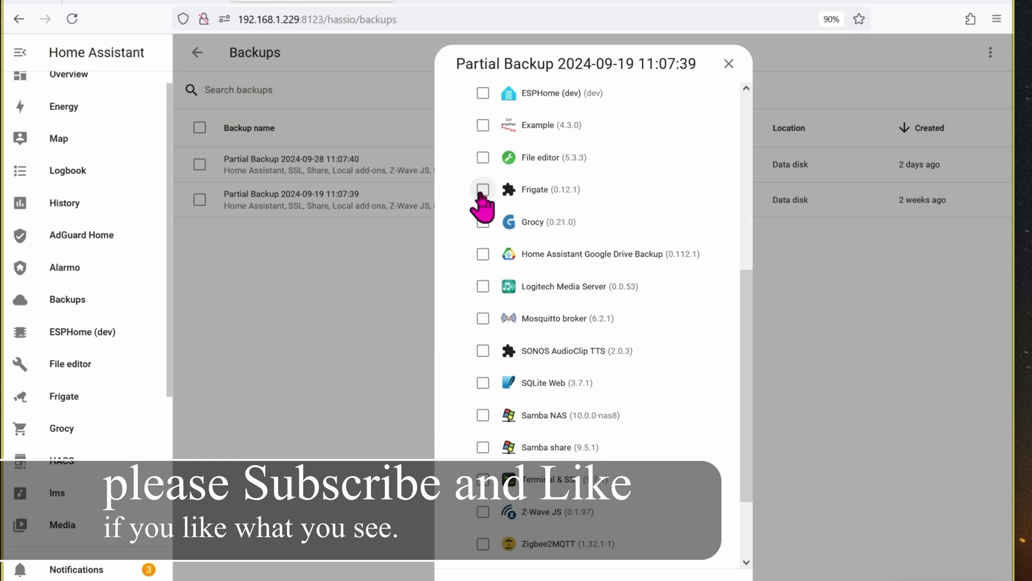
click(483, 191)
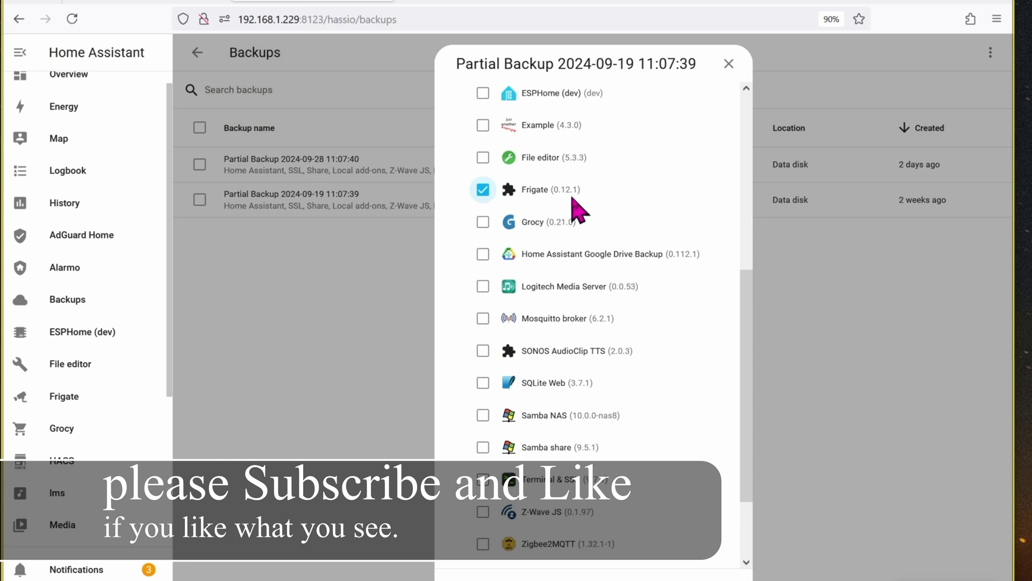
click(728, 64)
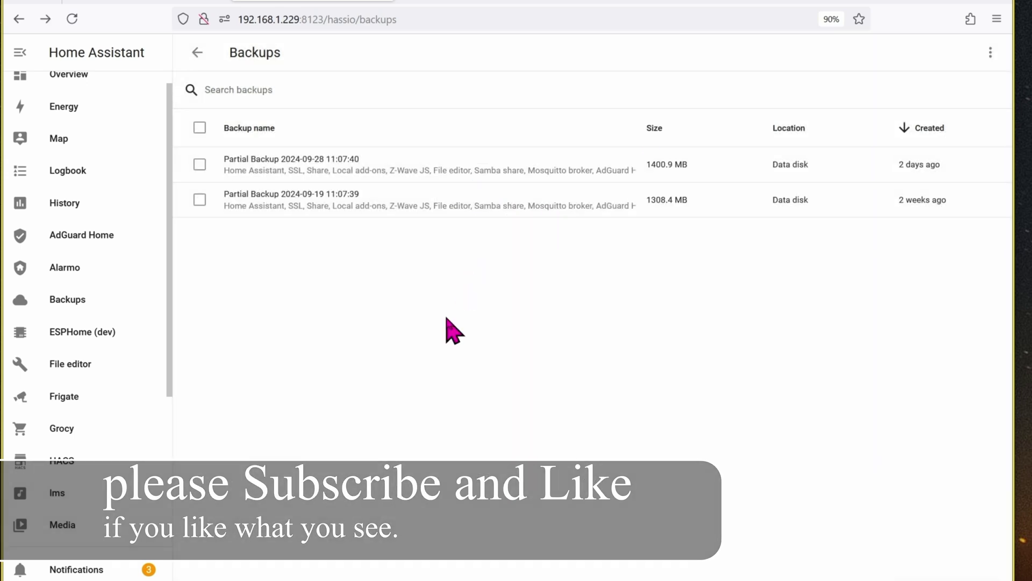
Start uninstalling the Frigate (Full Access) add-on from Settings > Add-ons.
key(alt+Left)
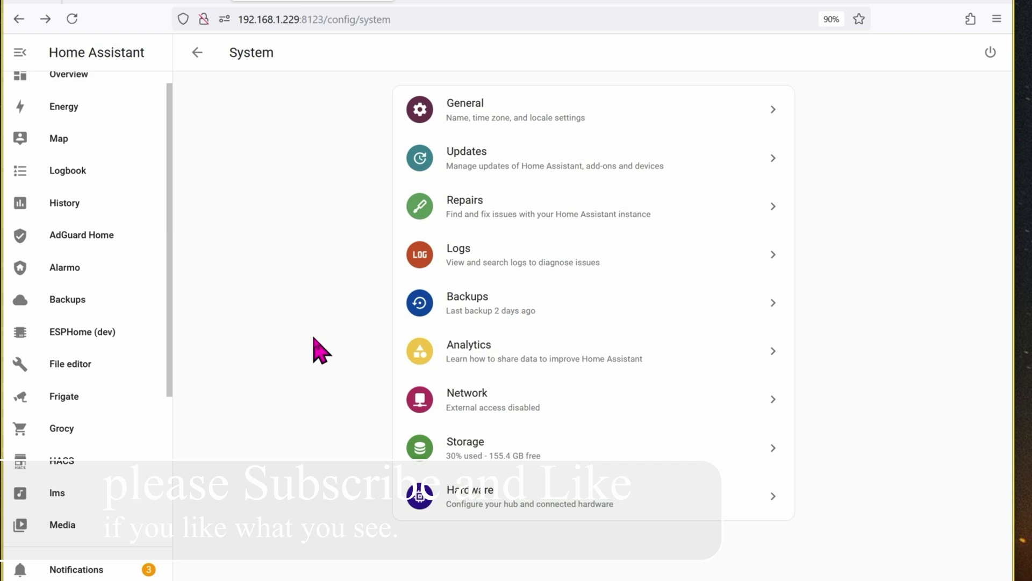
key(alt+Left)
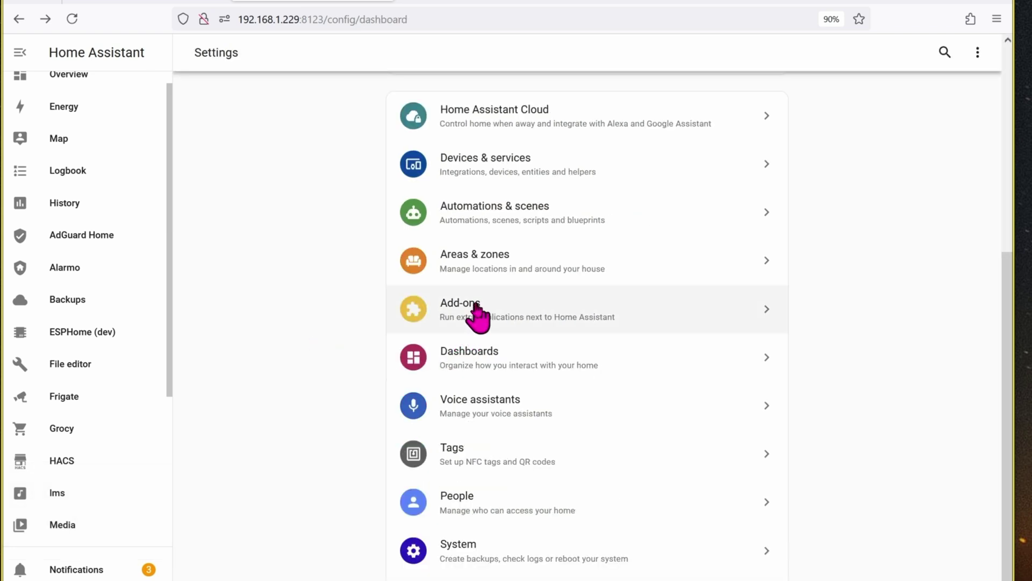
click(565, 311)
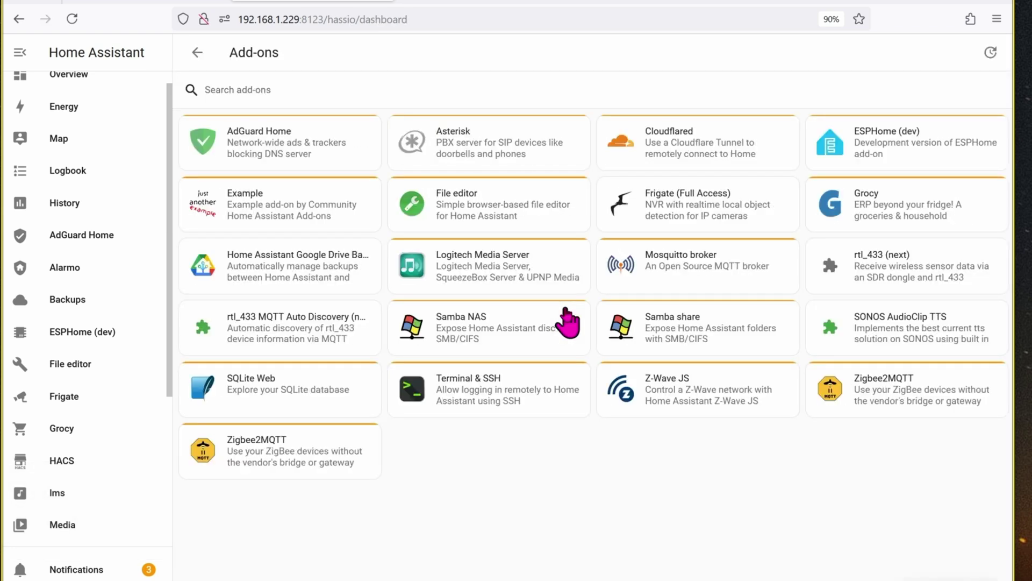
click(698, 204)
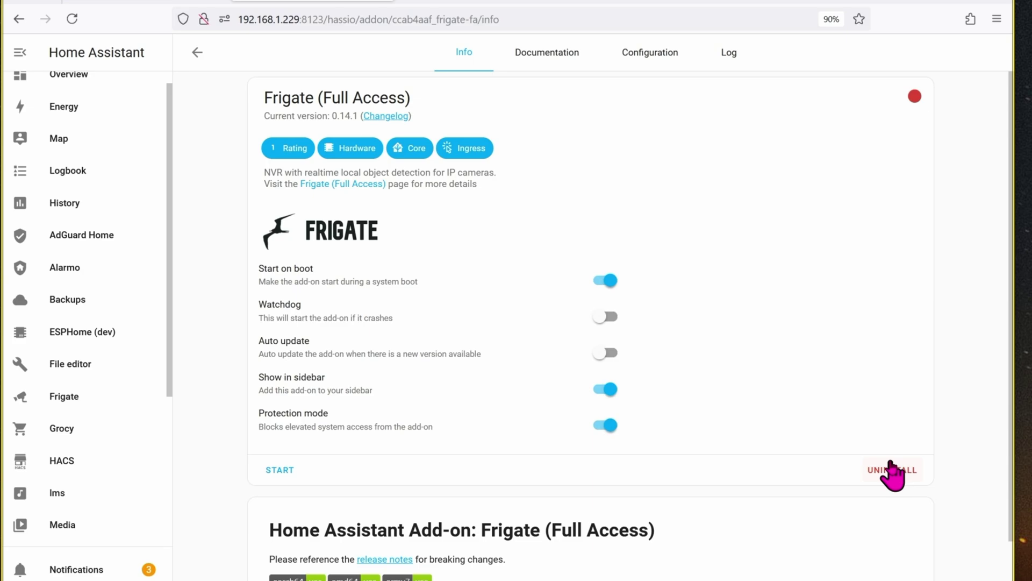
click(892, 470)
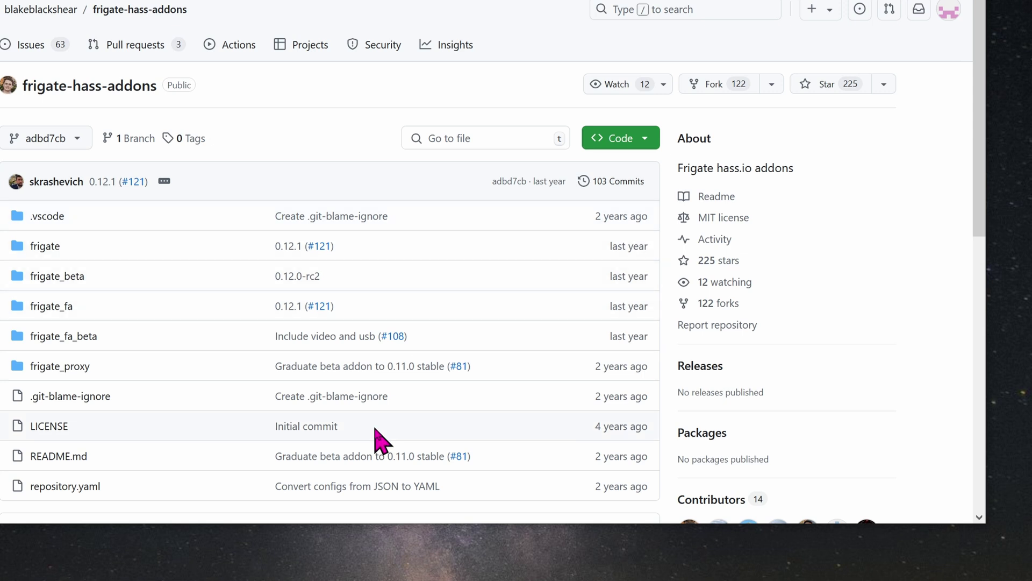
Download the 64-bit Windows installer of GitHub Desktop from the repository's Code menu.
click(618, 143)
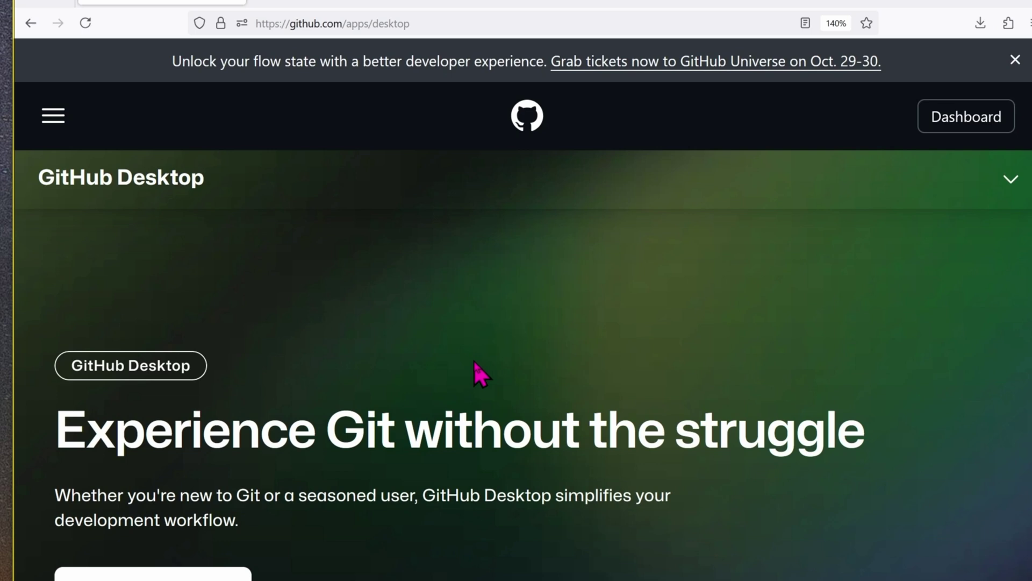
scroll(474, 361, down, 2)
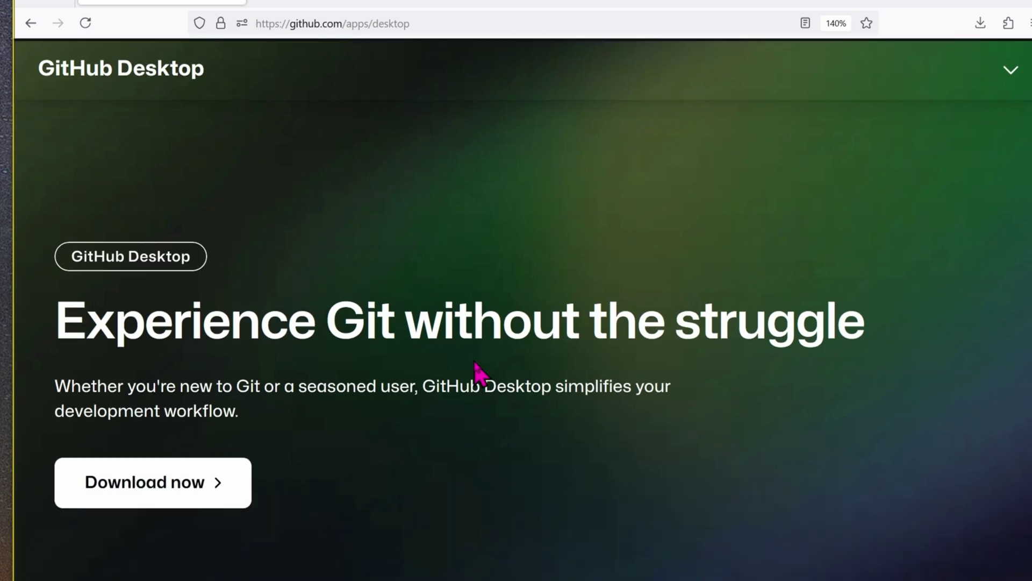
click(161, 482)
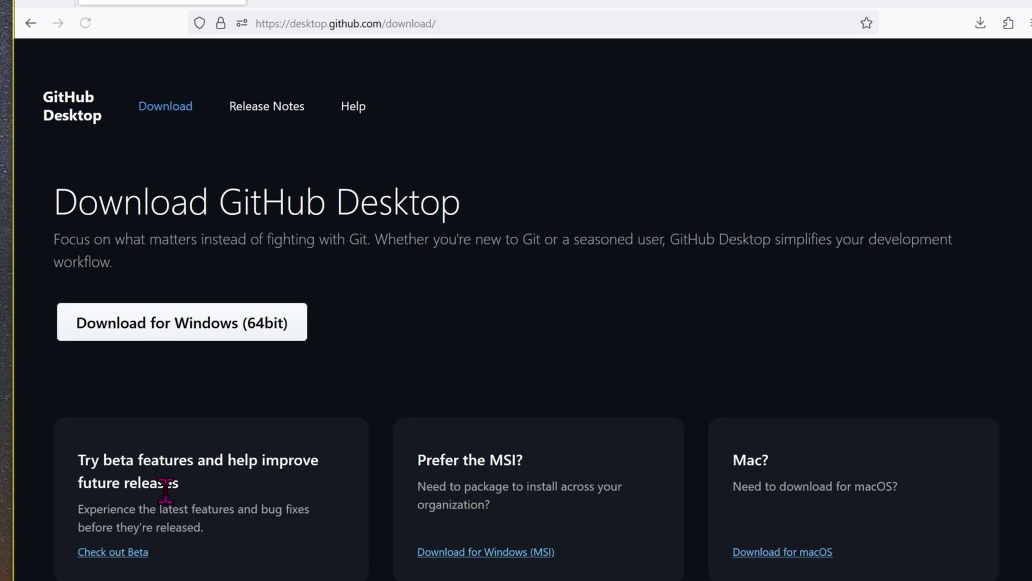
click(224, 337)
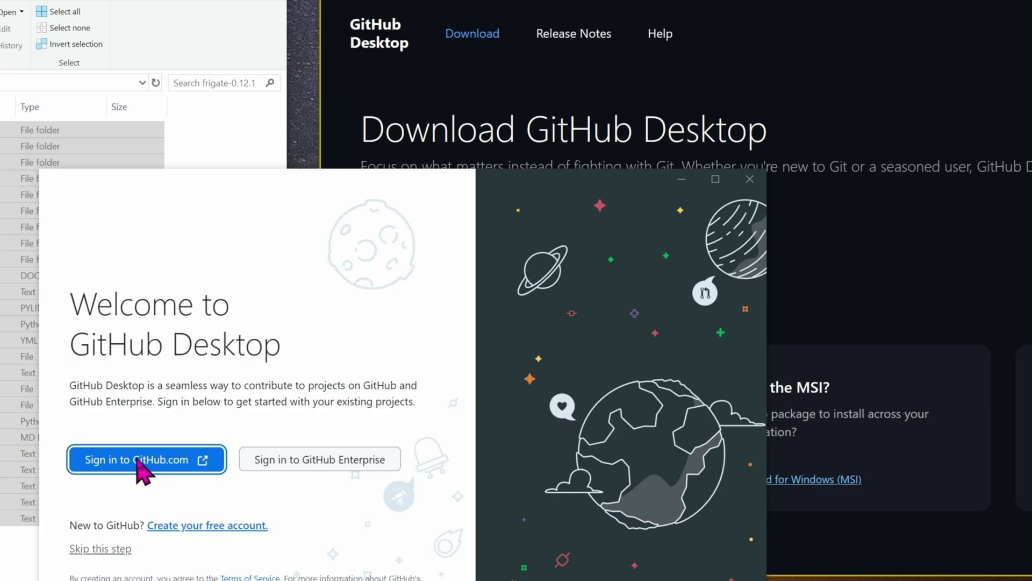
Sign GitHub Desktop into GitHub.com, authorize it, accept the Git identity, and open Frigate12.
click(141, 463)
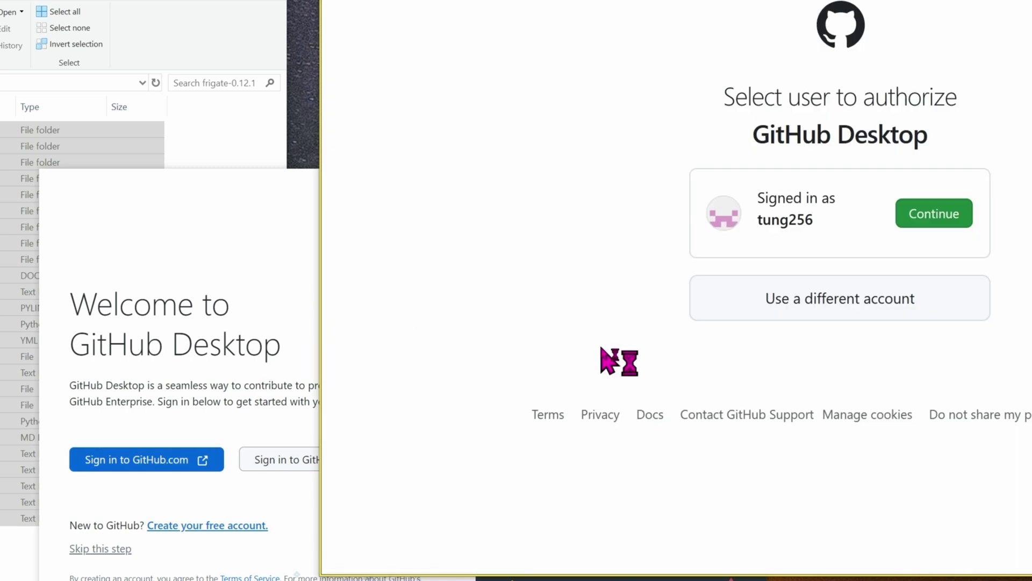
click(930, 228)
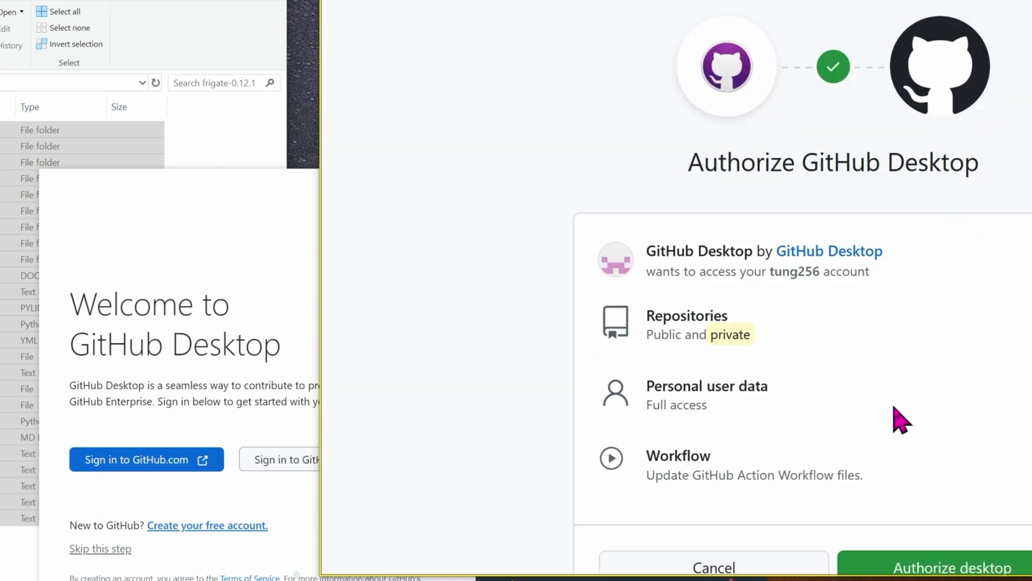
scroll(902, 421, down, 4)
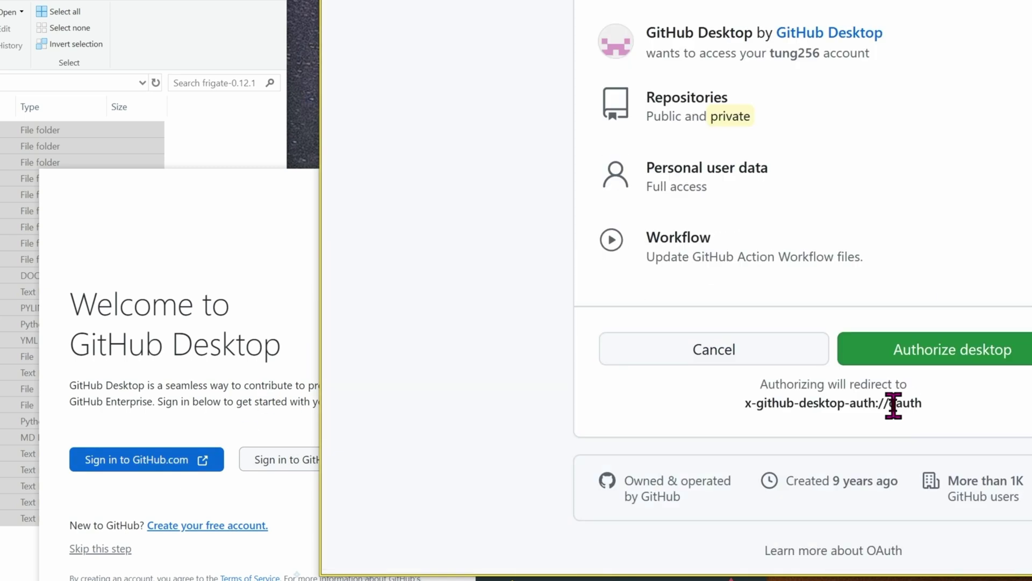
click(940, 353)
click(940, 346)
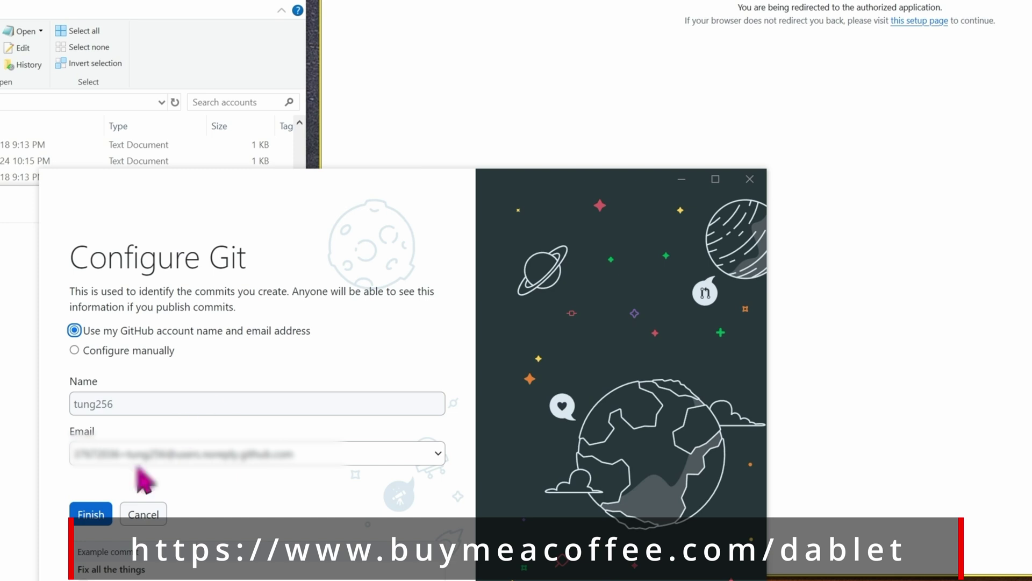
click(94, 520)
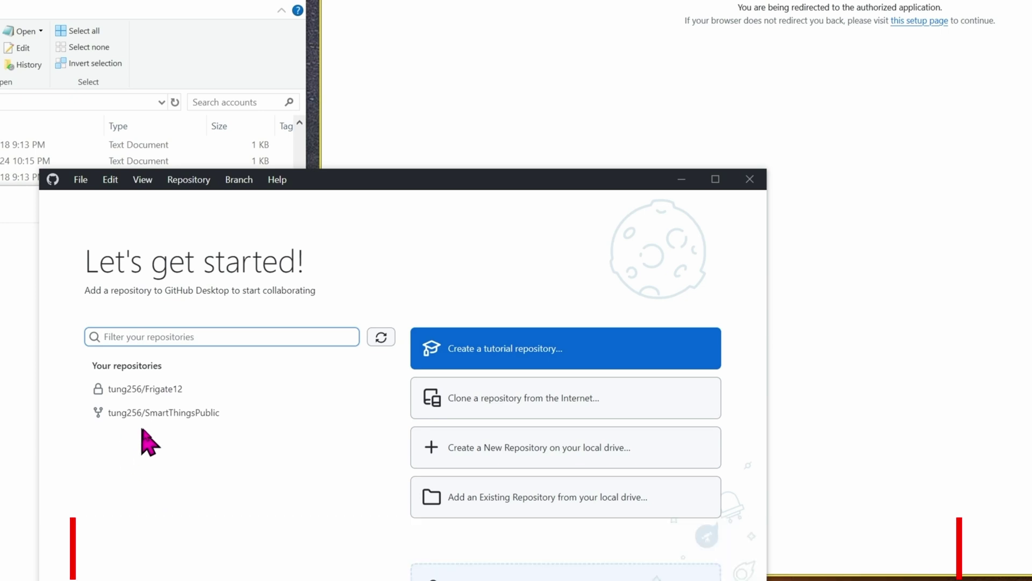
click(170, 389)
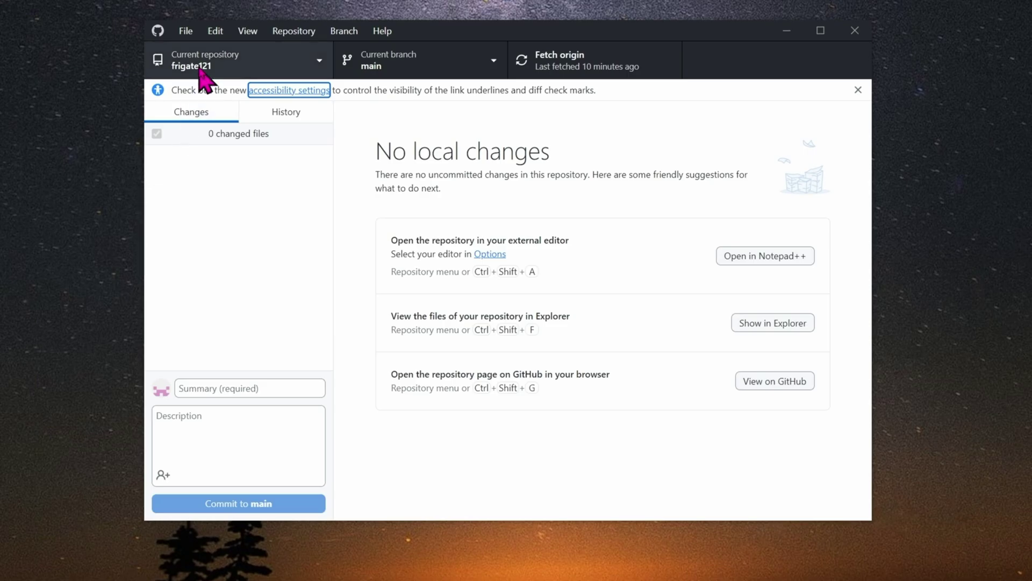
Start a new repository in GitHub Desktop named frigate12b.
click(187, 31)
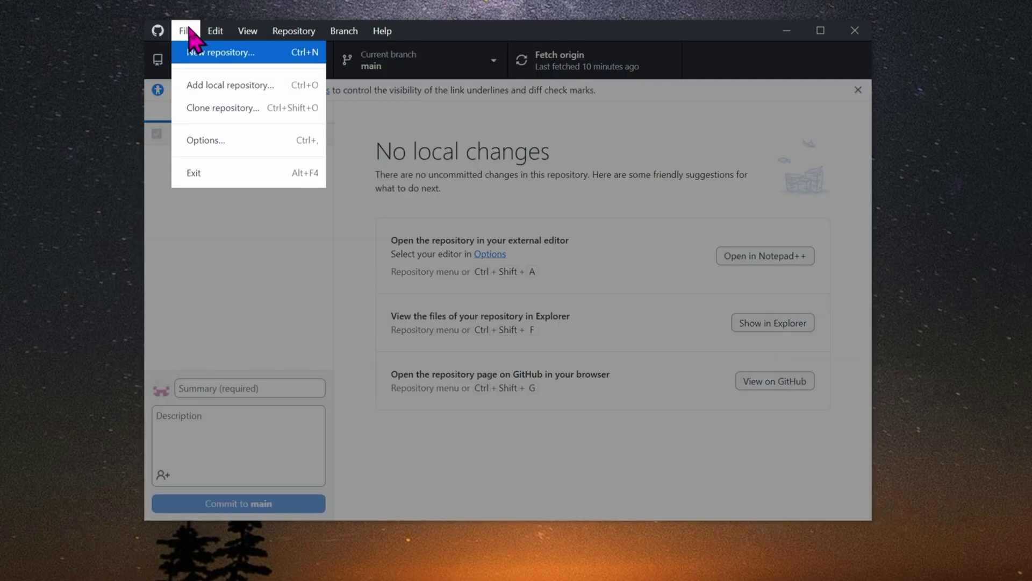
click(204, 52)
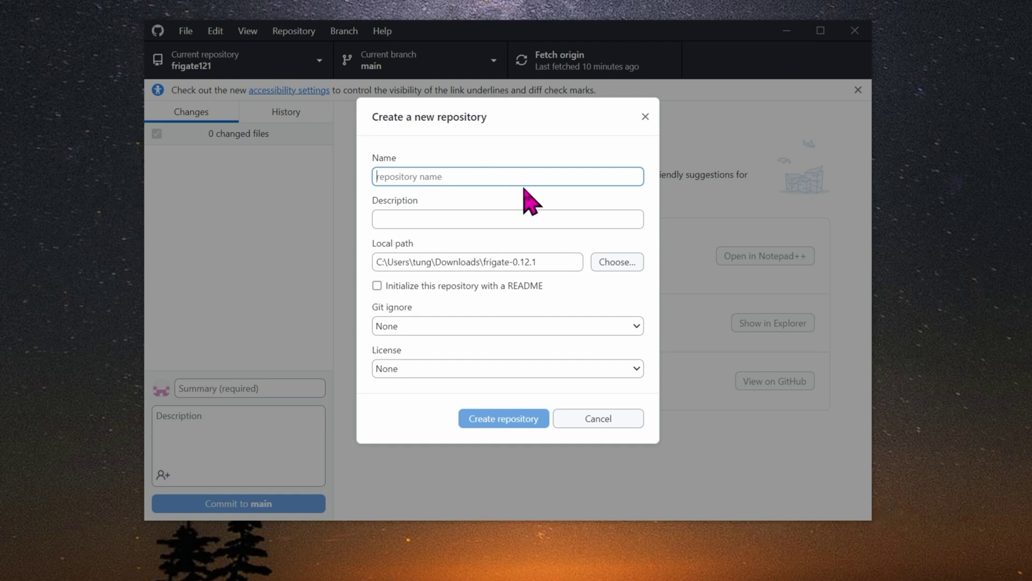
text(frigate12b)
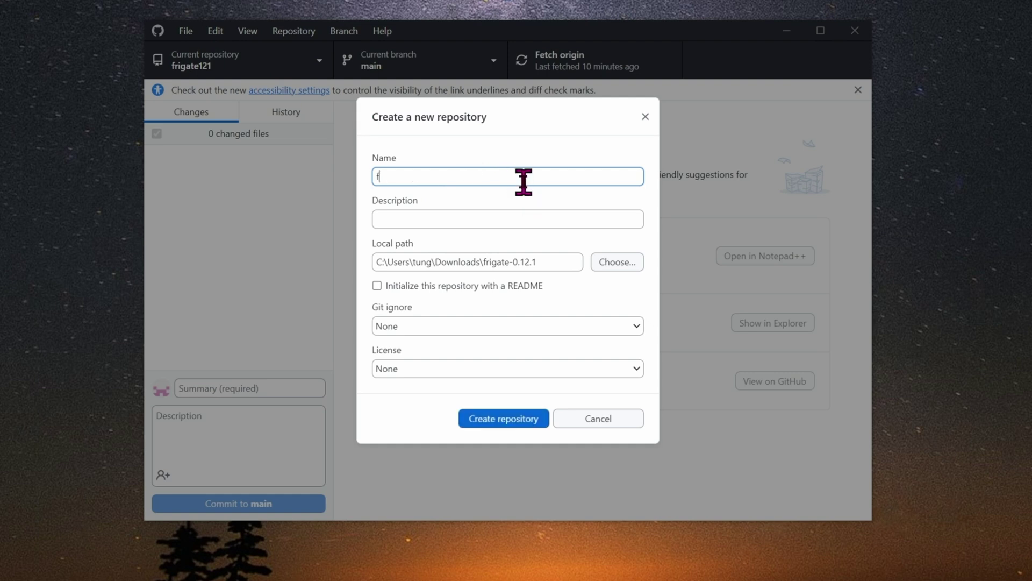
Make a frigate12b folder inside frigate-0.12.1 and set it as the repository's local path.
click(612, 264)
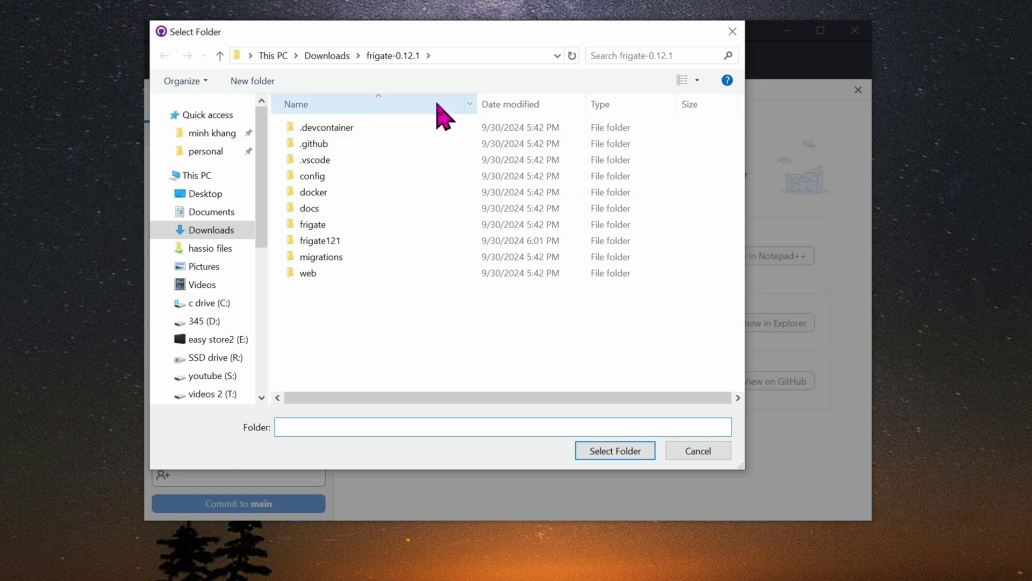
right_click(383, 330)
mouse_move(473, 545)
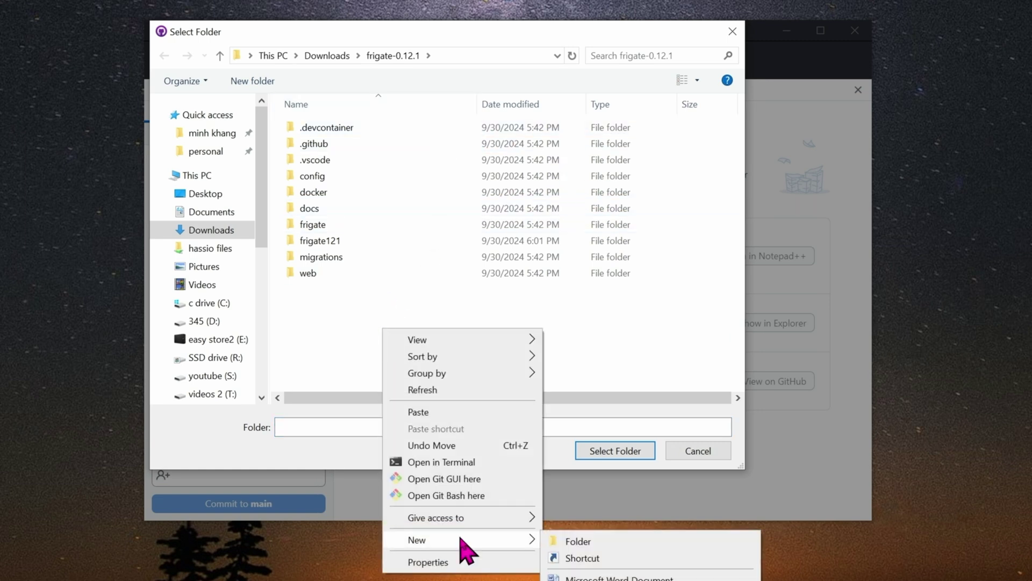
click(611, 539)
text(frigate12b)
key(Return)
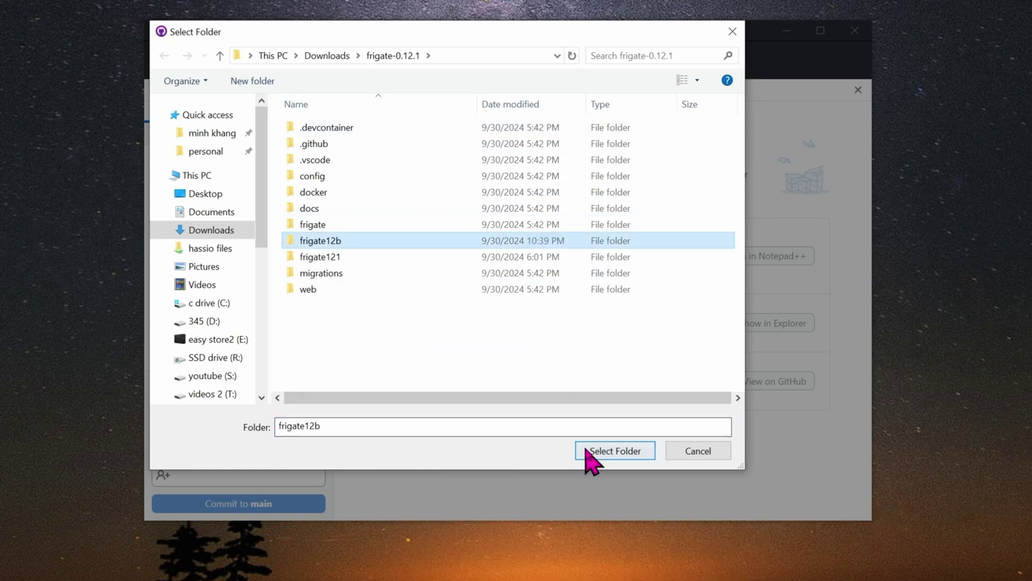
click(608, 453)
click(612, 454)
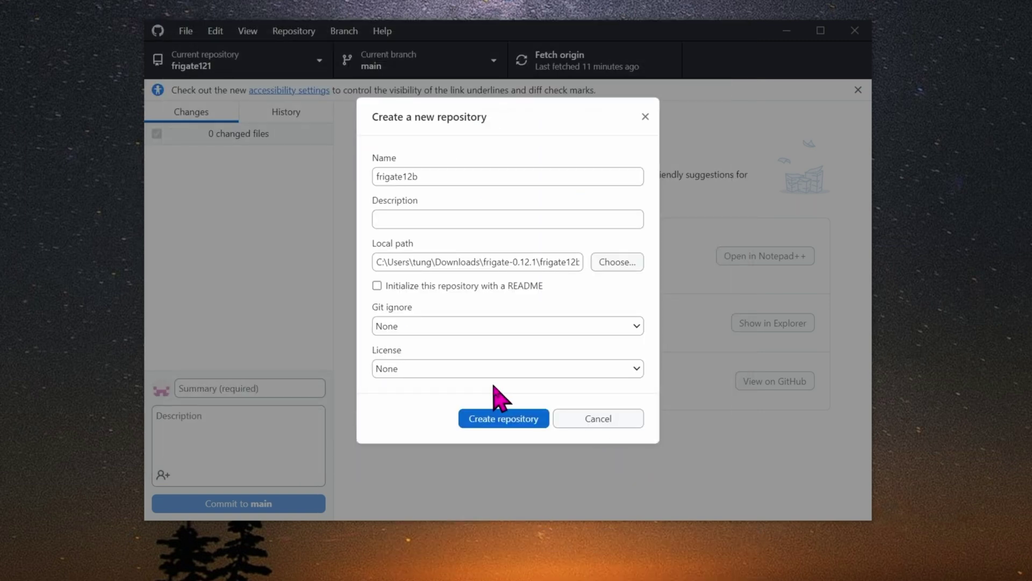
Create the frigate12b repository and show its folder in File Explorer.
click(500, 418)
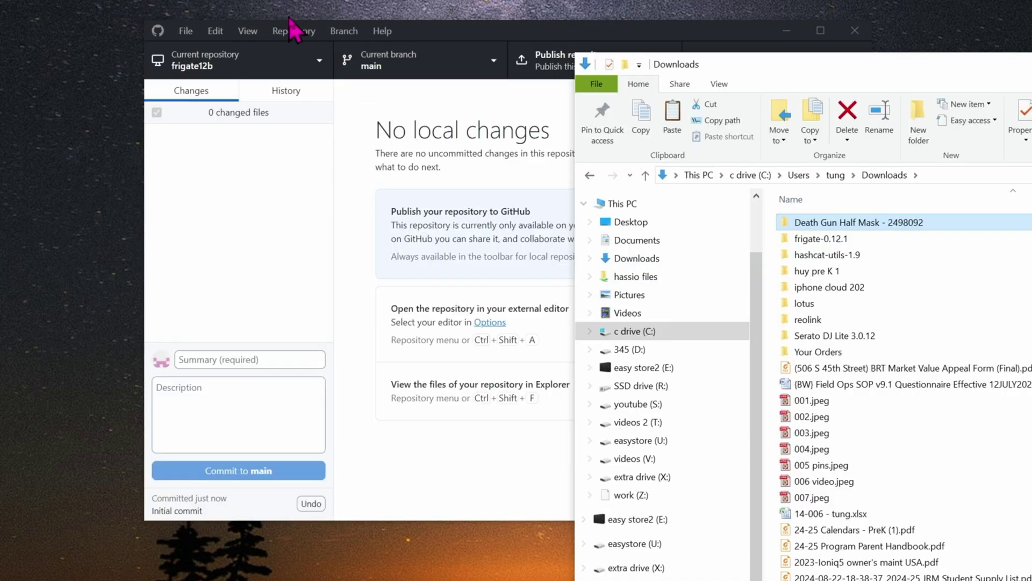
click(293, 30)
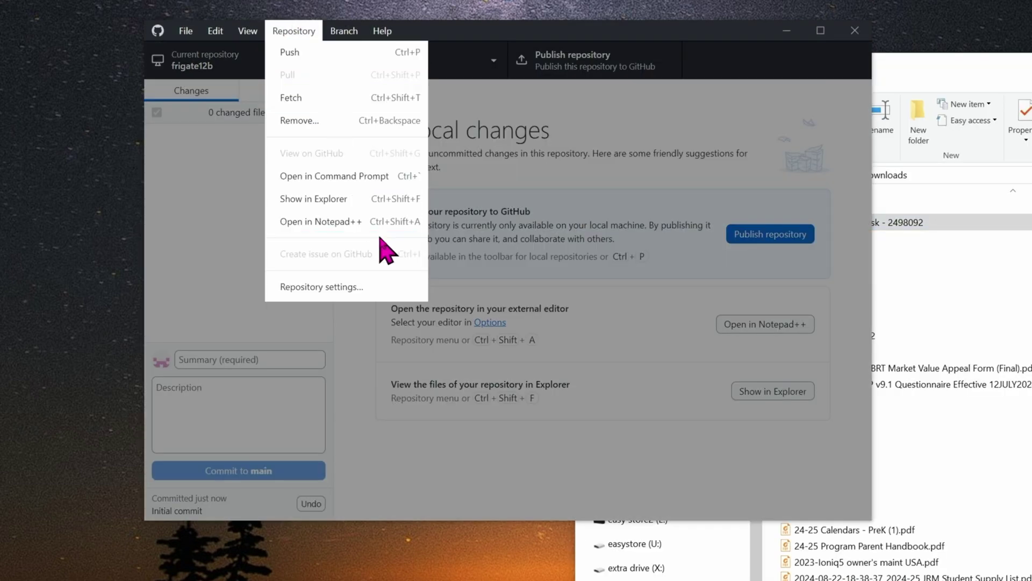
click(293, 202)
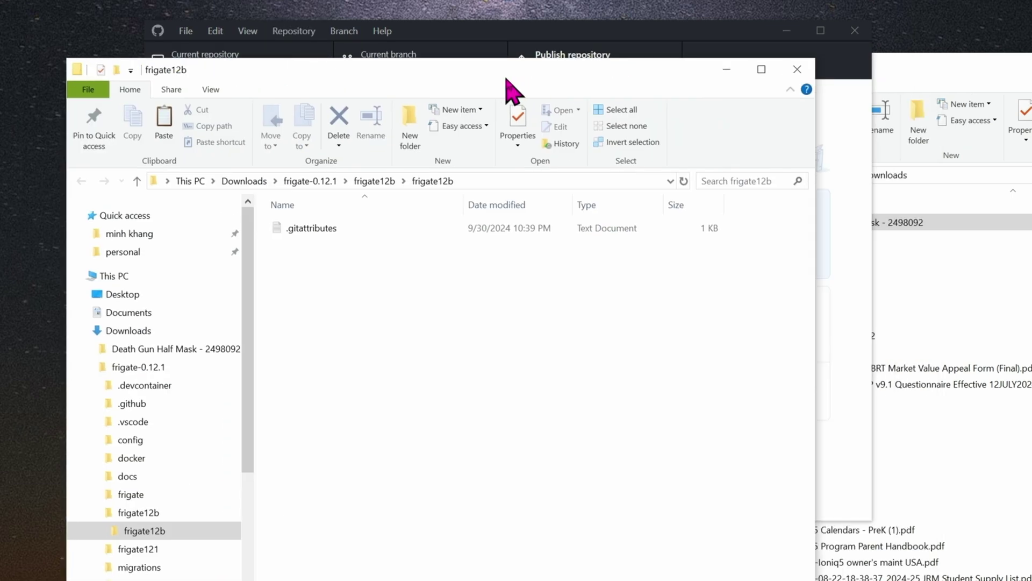
drag(507, 92, 330, 58)
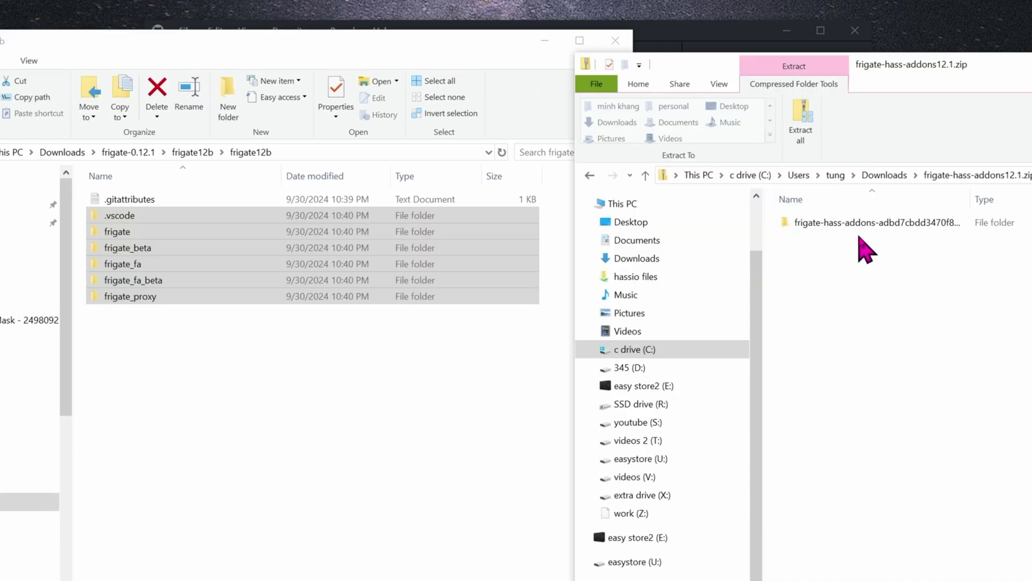
Copy the frigate-hass-addons contents, including LICENSE, README.md and repository.yaml, from the zip into frigate12b.
double_click(863, 224)
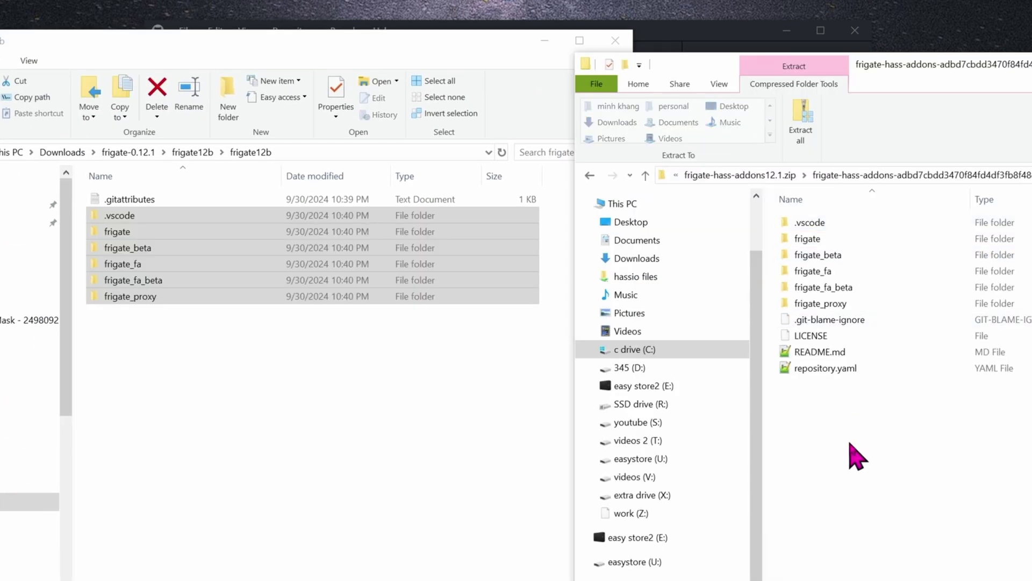
drag(850, 442, 806, 331)
drag(806, 339, 806, 331)
drag(820, 352, 312, 387)
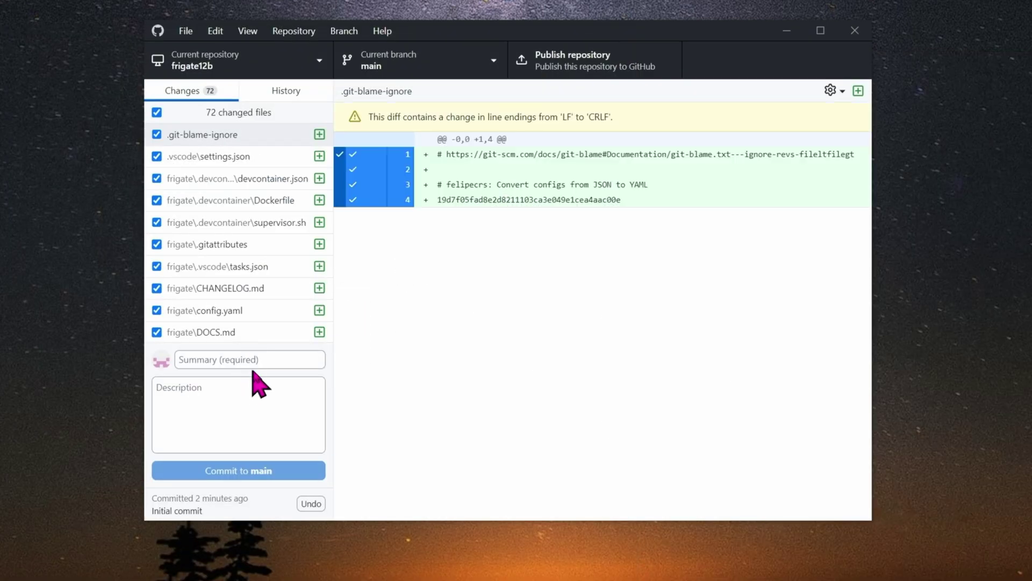
Commit the 72 added files to main with the summary 'frigate12'.
click(254, 359)
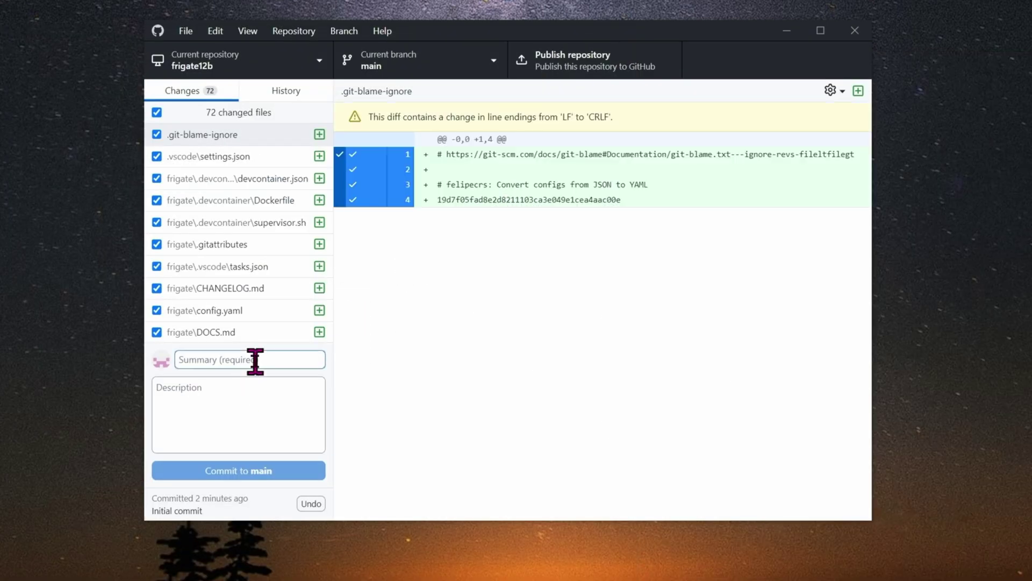
text(frigate)
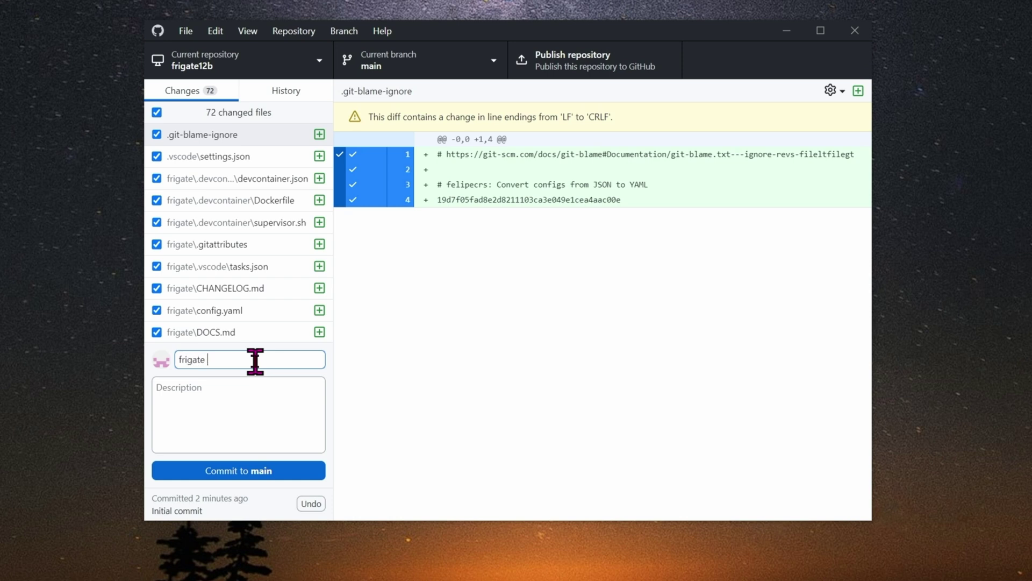
key(BackSpace)
text(12)
click(277, 475)
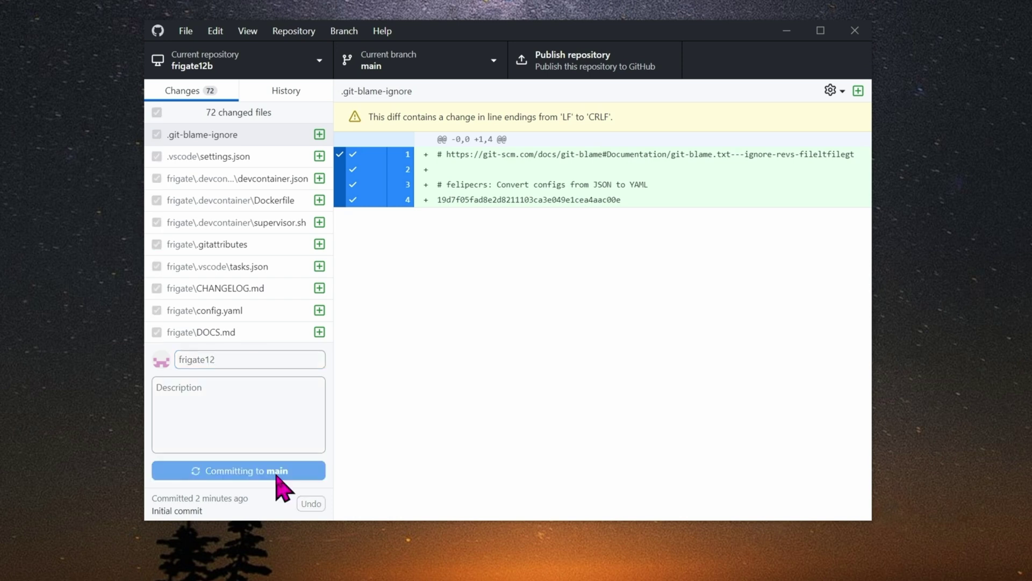
Set up publishing as a public repository described 'older version of Frigate add on HAO'.
click(777, 240)
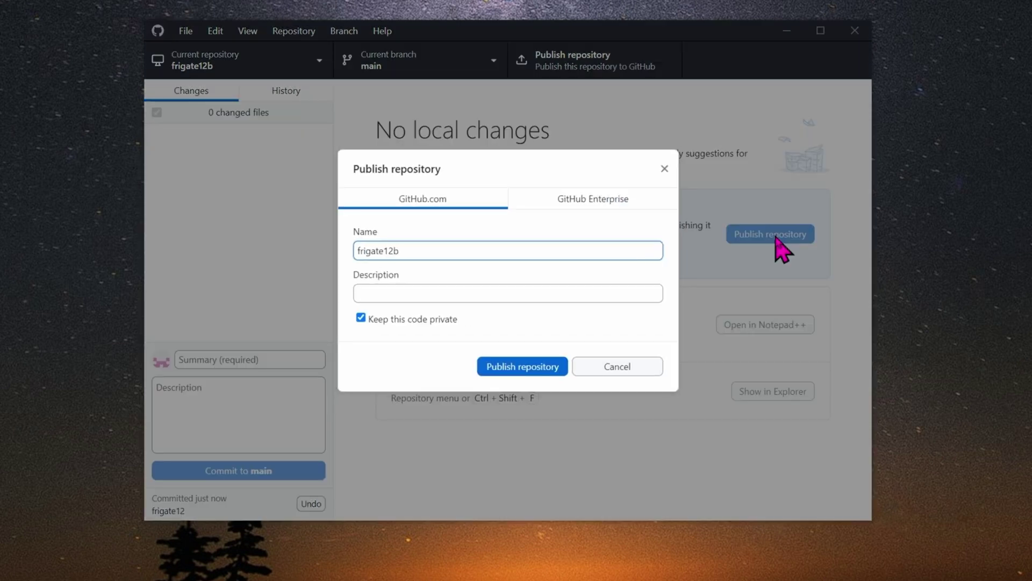
click(361, 318)
click(541, 295)
text(older version of Frigate)
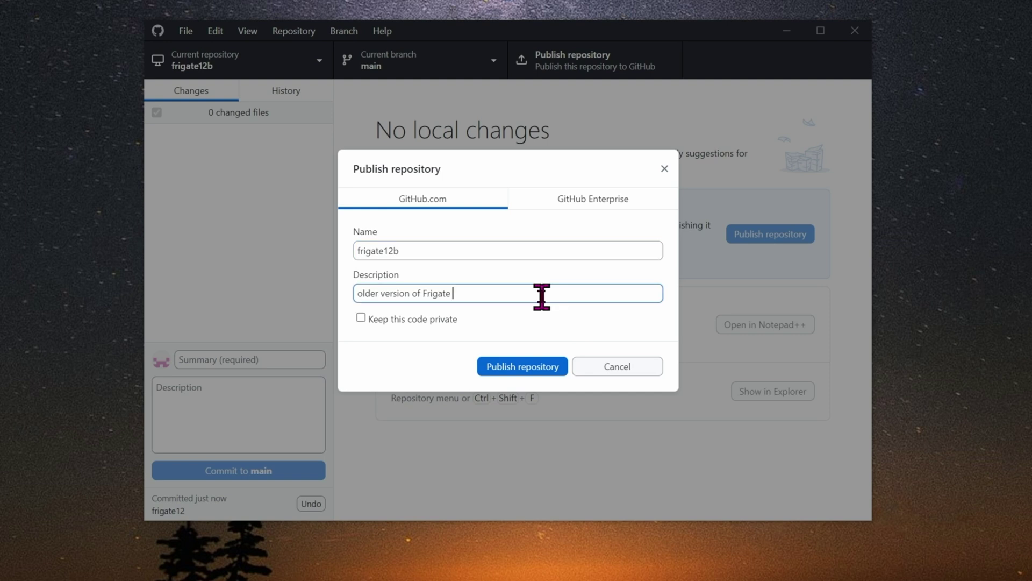
text( add on HAO)
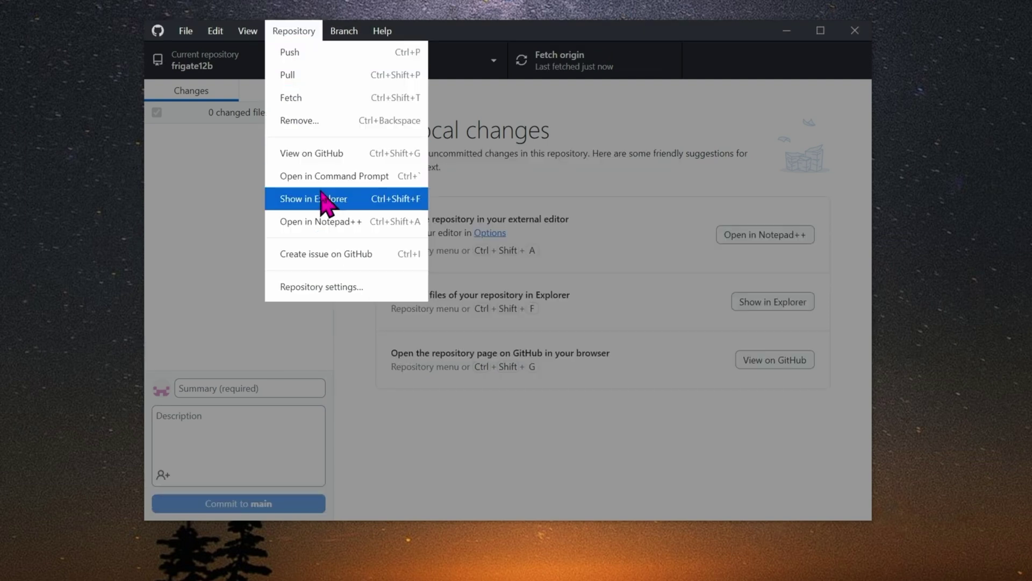
Open frigate12b on GitHub, select its web address, and return to the Home Assistant Add-on Store.
click(370, 158)
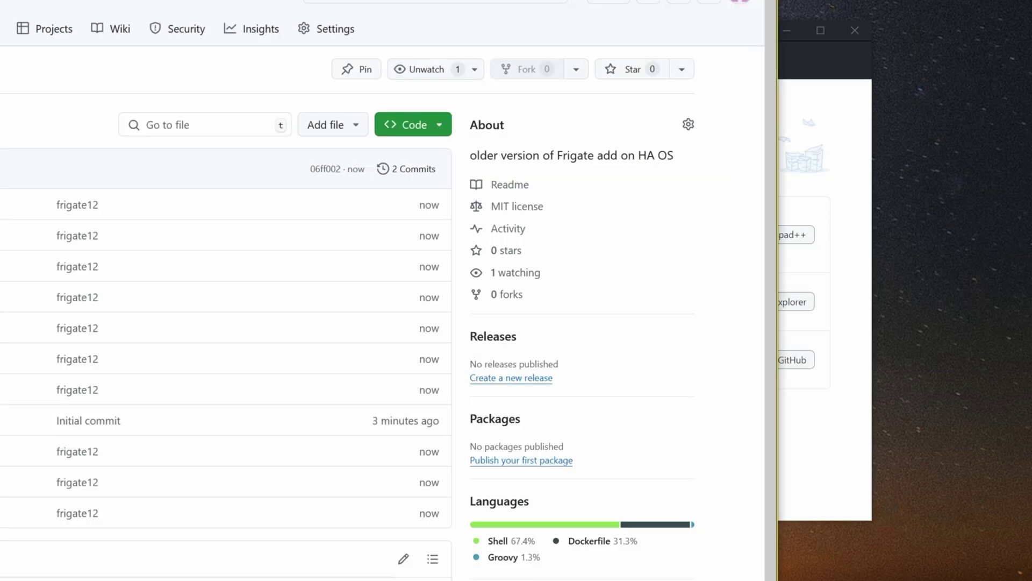
drag(581, 571, 609, 528)
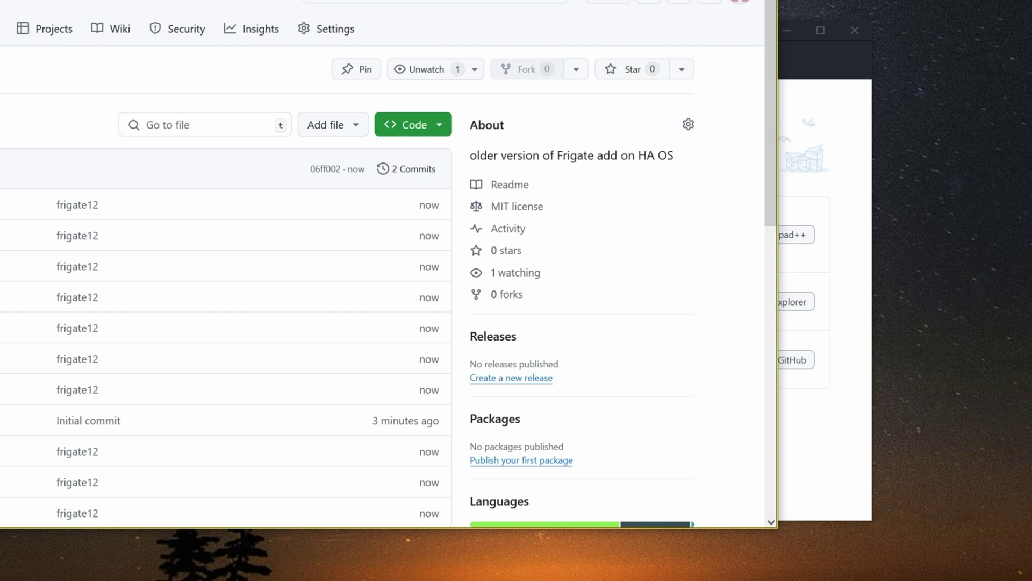
click(678, 27)
key(ctrl+c)
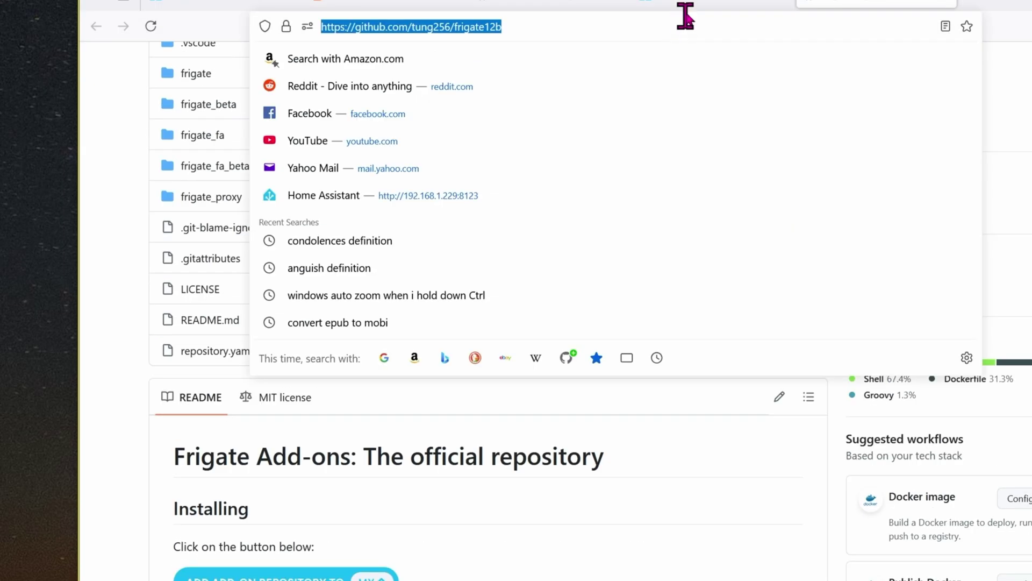
click(691, 6)
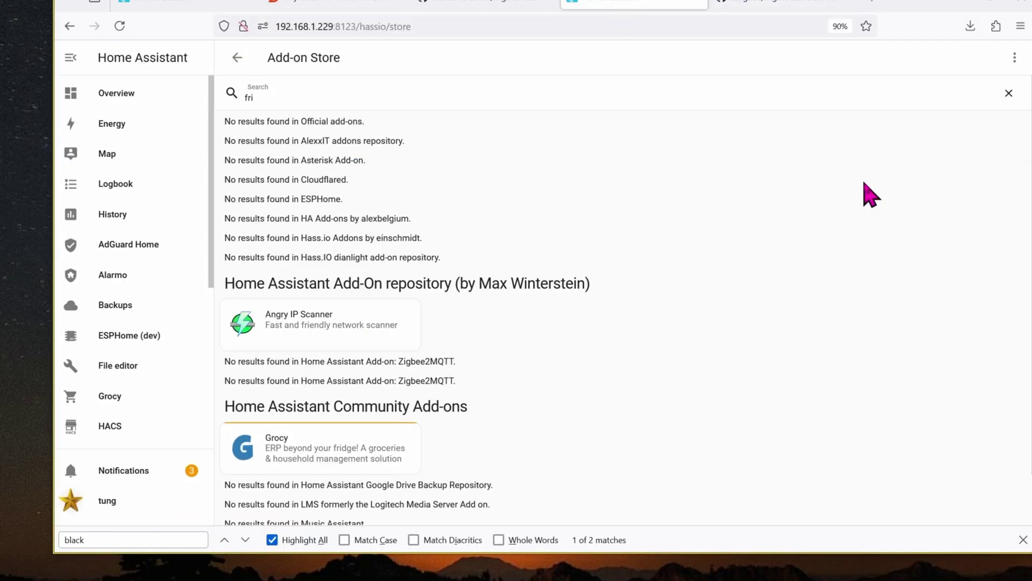
Paste the frigate12b GitHub URL into the Add-on Store's Repositories, add it, and close the dialog.
click(1014, 57)
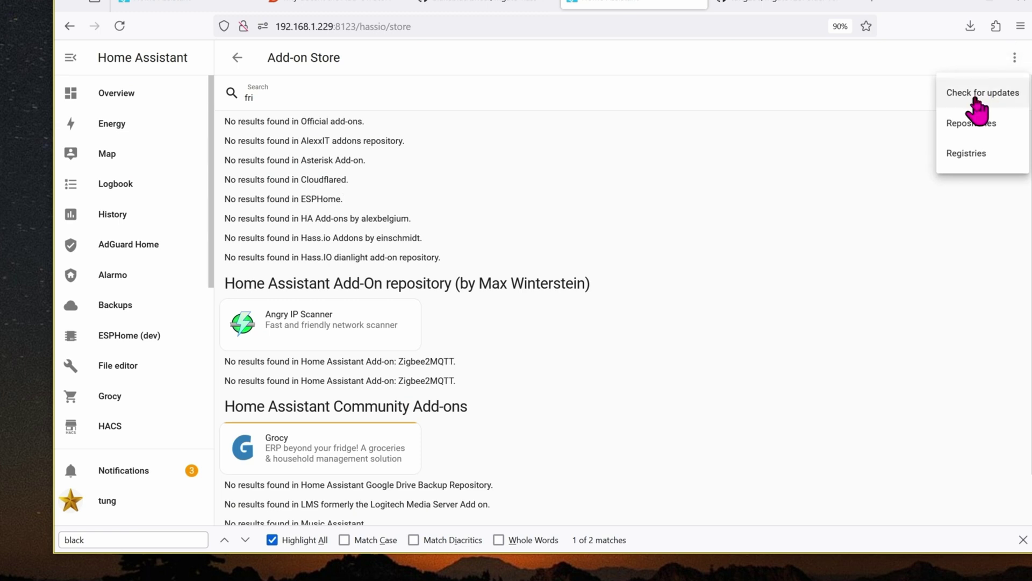
click(990, 132)
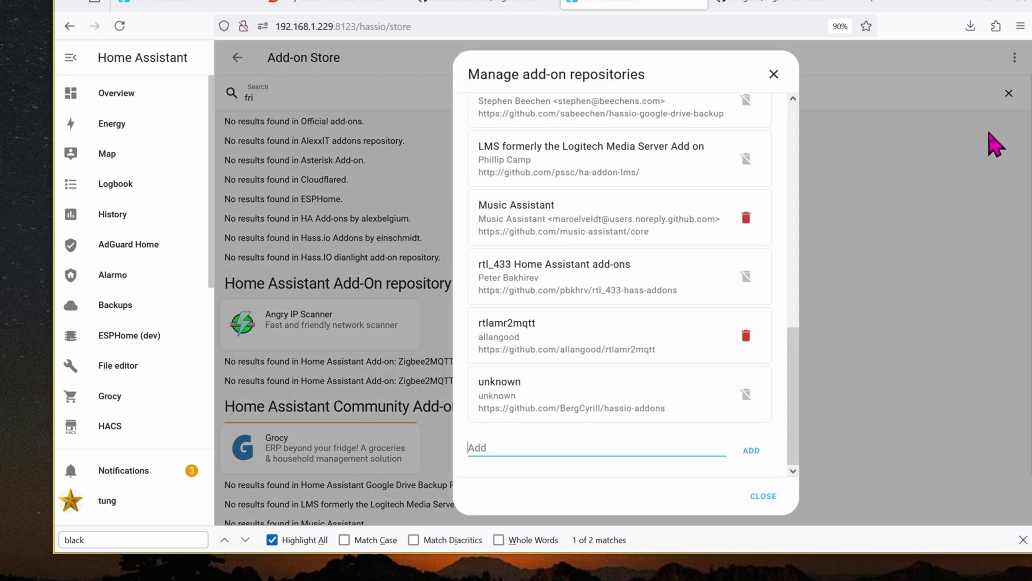
click(629, 449)
key(ctrl+v)
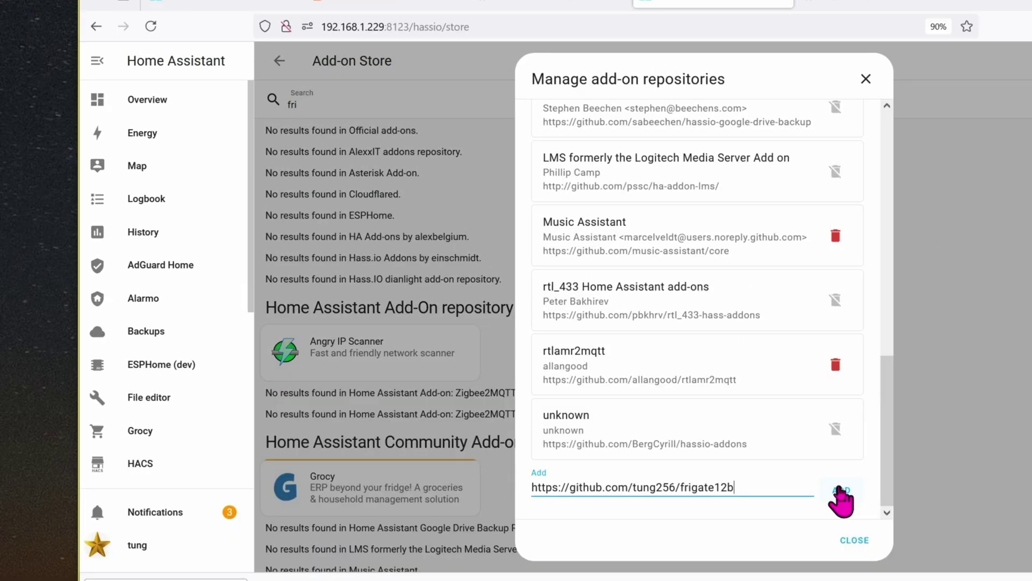
click(838, 488)
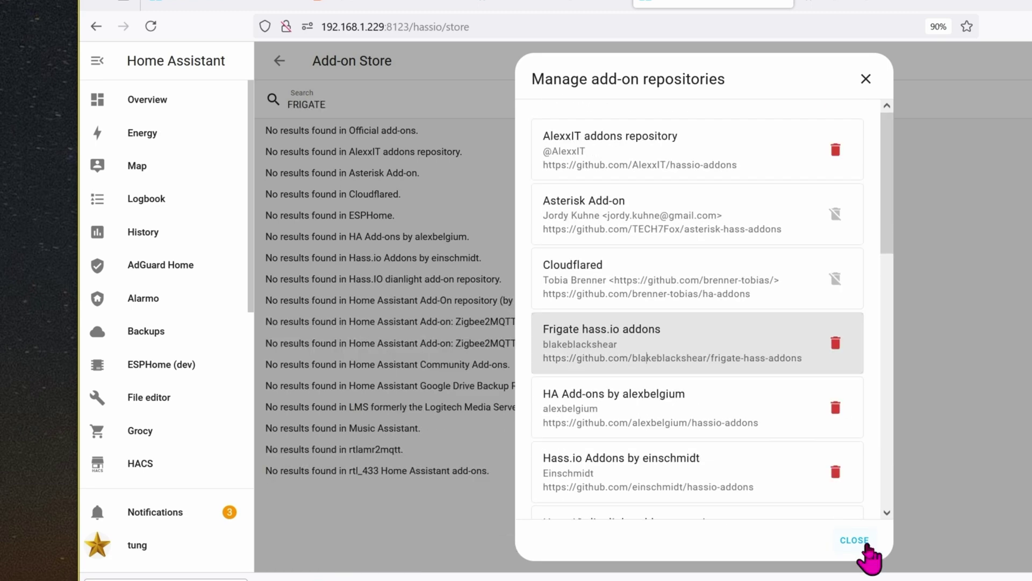
click(866, 545)
Search the Add-on Store for 'FRIG' and open Frigate under Frigate hass.io addons.
click(642, 99)
key(ctrl+a)
key(BackSpace)
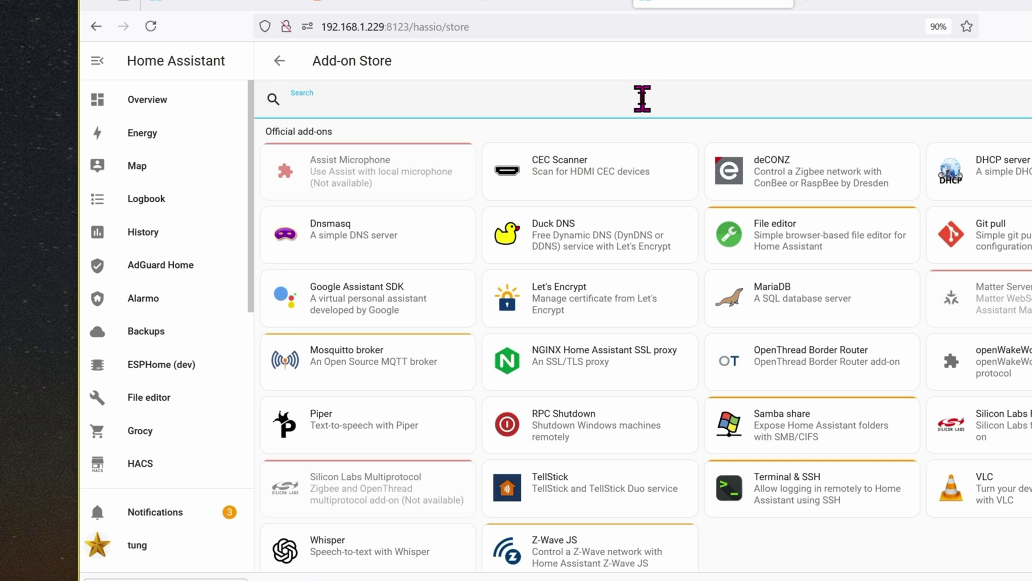
text(FRIG)
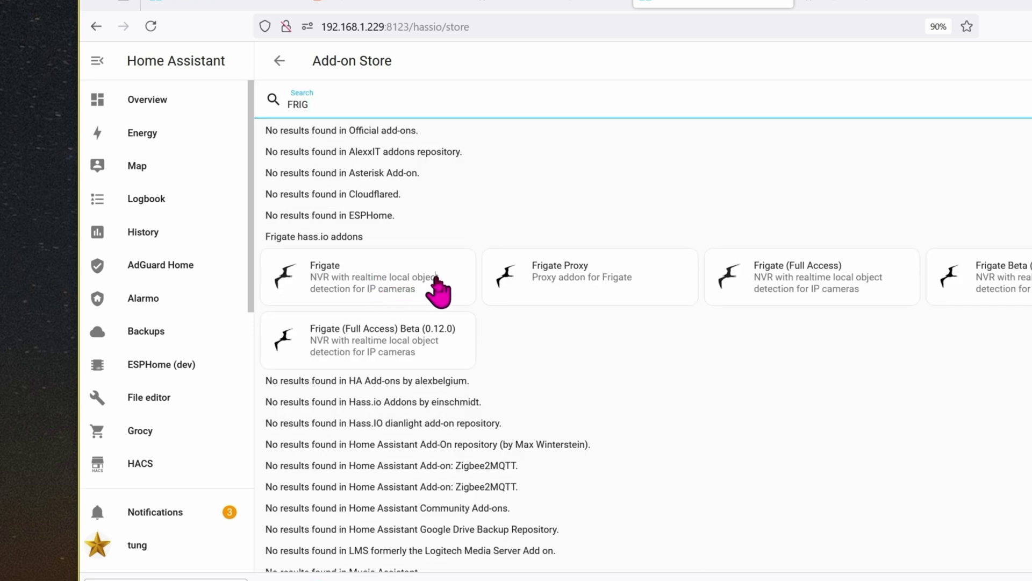
click(440, 291)
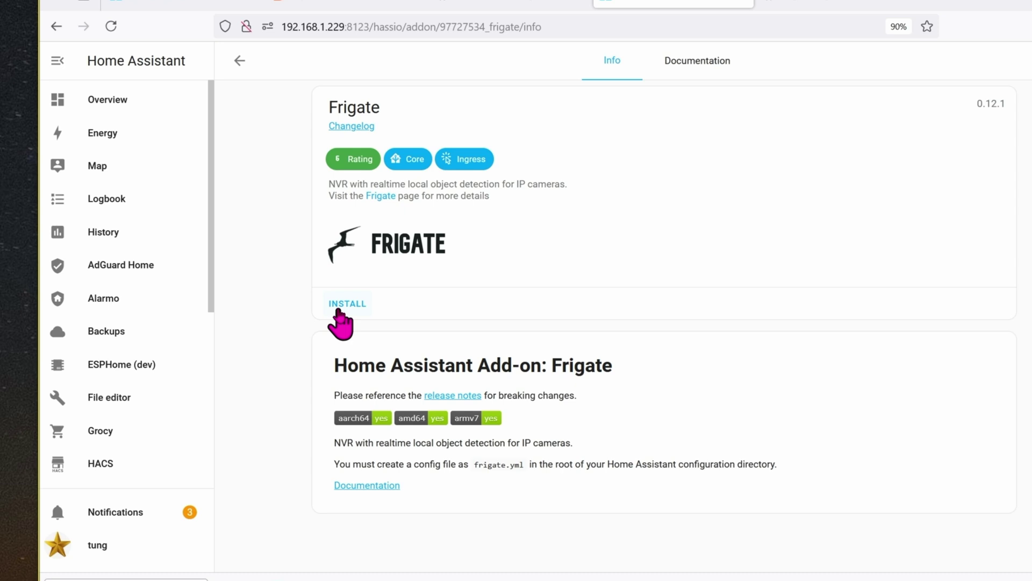
Install the Frigate 0.12.1 add-on from its Info page.
click(339, 311)
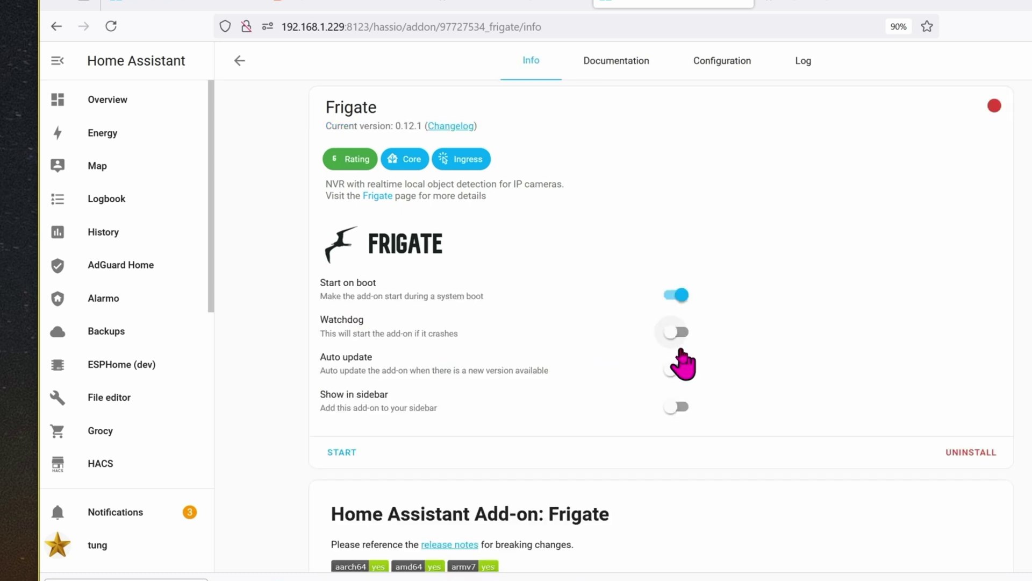